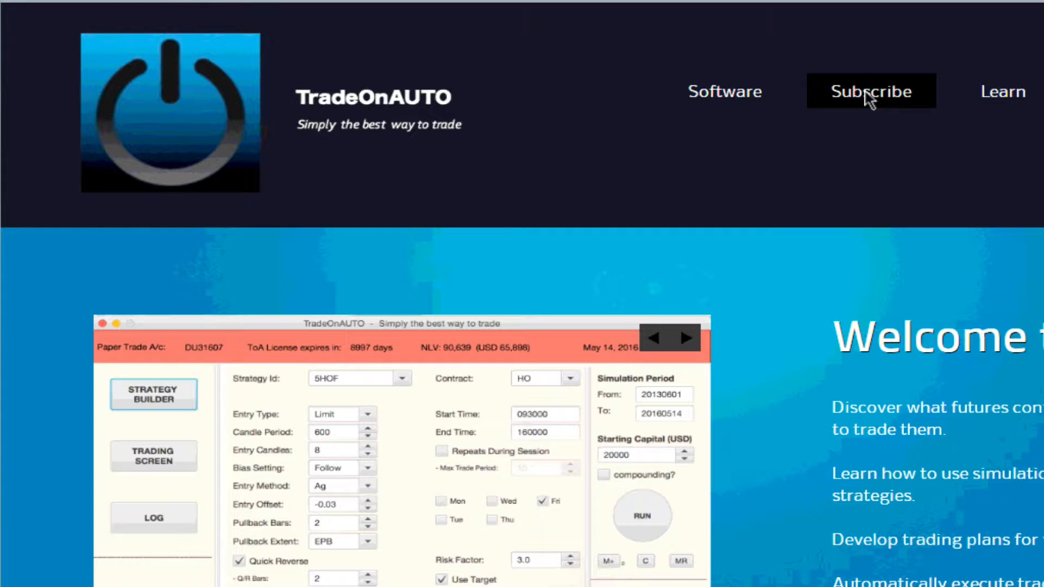
- Download the SubscriptionKey attachment from the TradeOnAUTO subscription email
{"action": "left_click", "coordinate": [870, 98]}
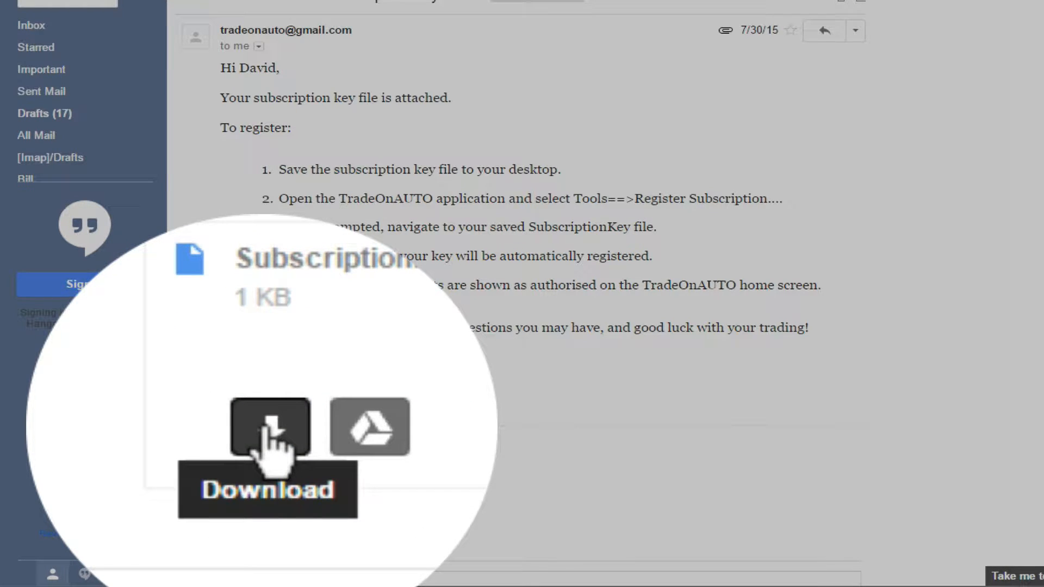
{"action": "left_click", "coordinate": [270, 432]}
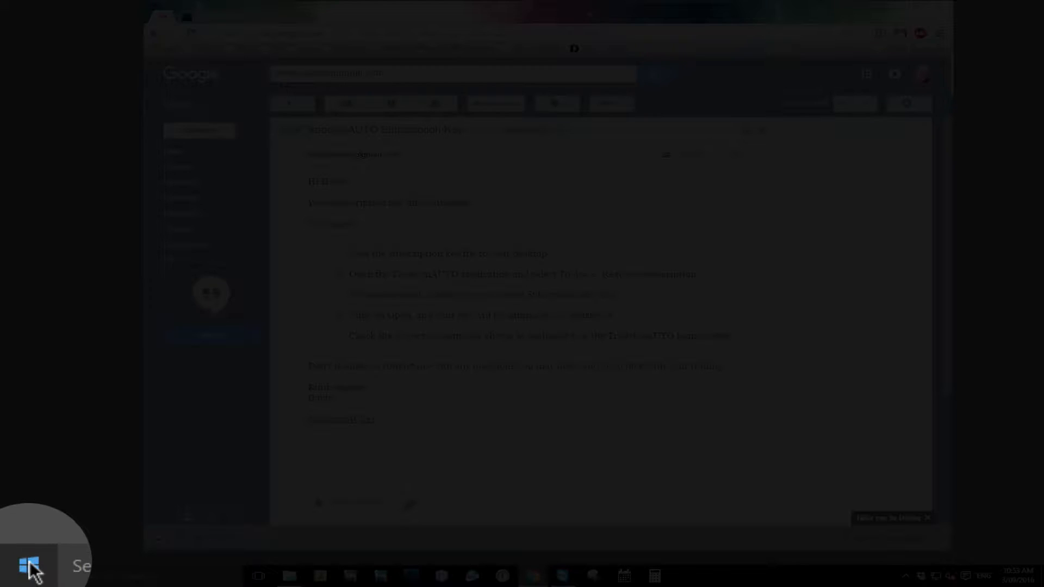
- Download the ToA5 for Windows installer (ToA5_B180_Win.exe) from the Software Download page via Dropbox direct download without an account
{"action": "right_click", "coordinate": [30, 566]}
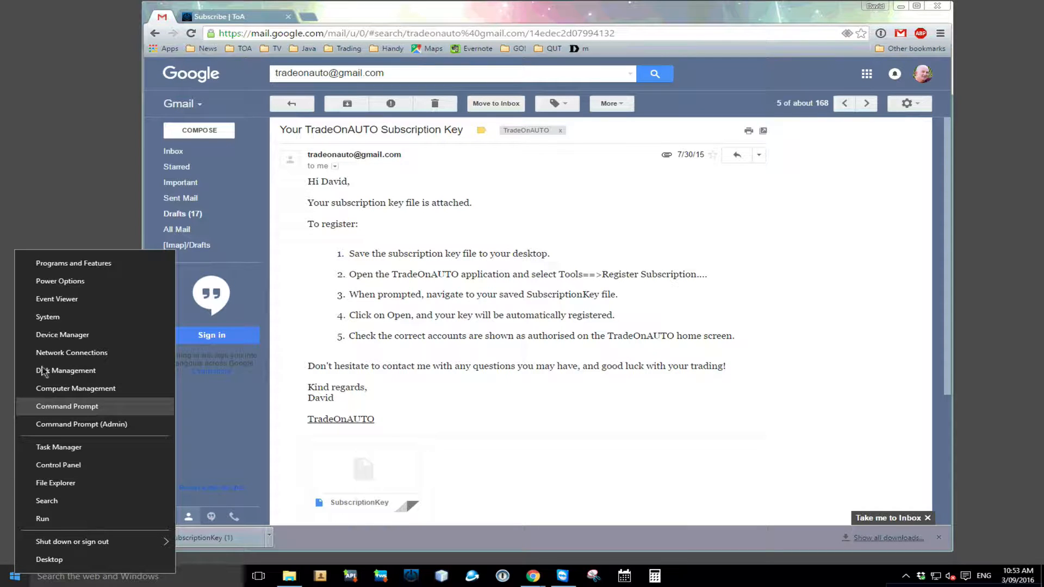
{"action": "left_click", "coordinate": [48, 317]}
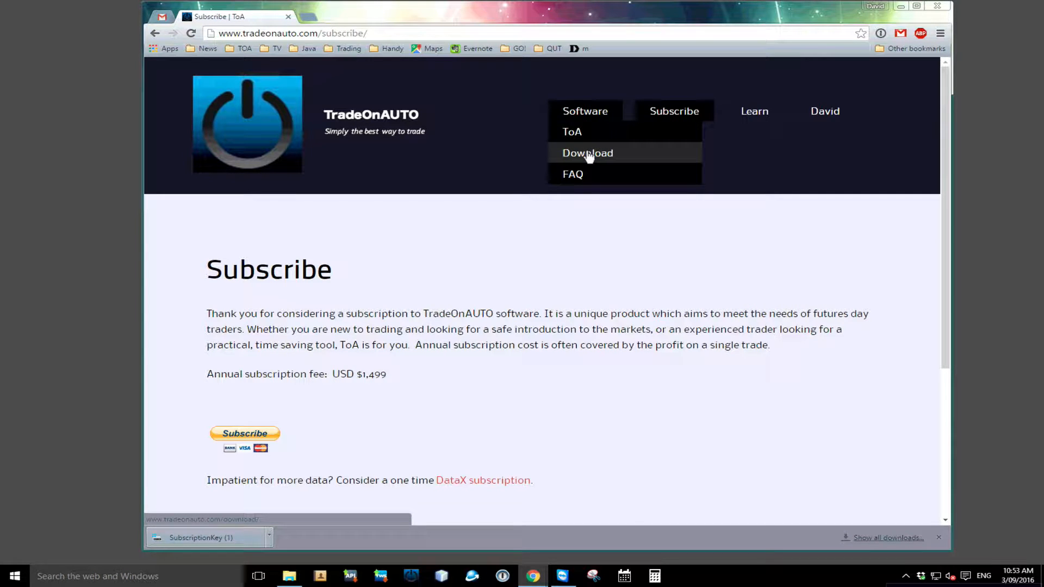
{"action": "left_click", "coordinate": [588, 154]}
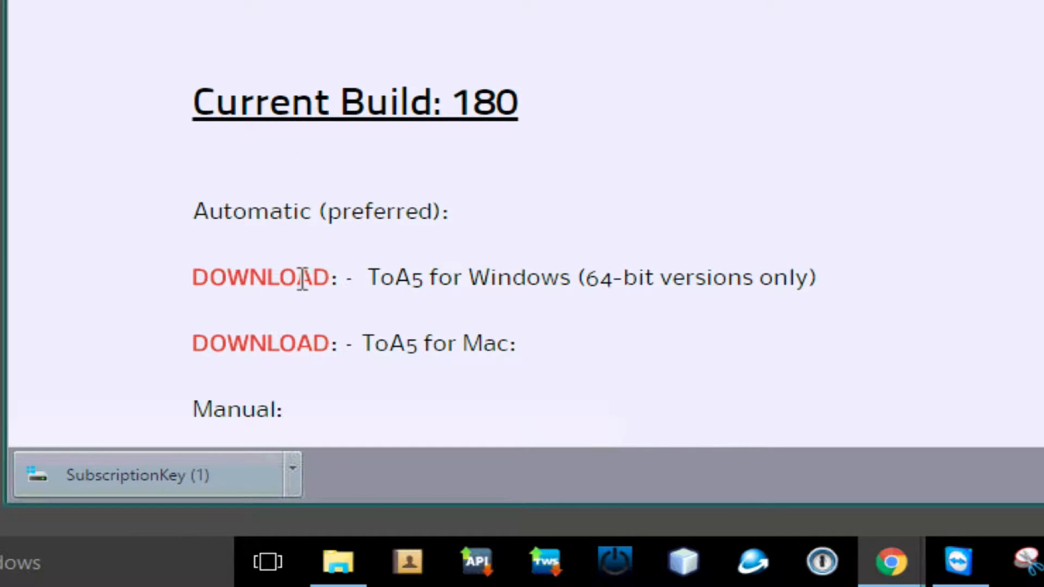
{"action": "left_click", "coordinate": [246, 278]}
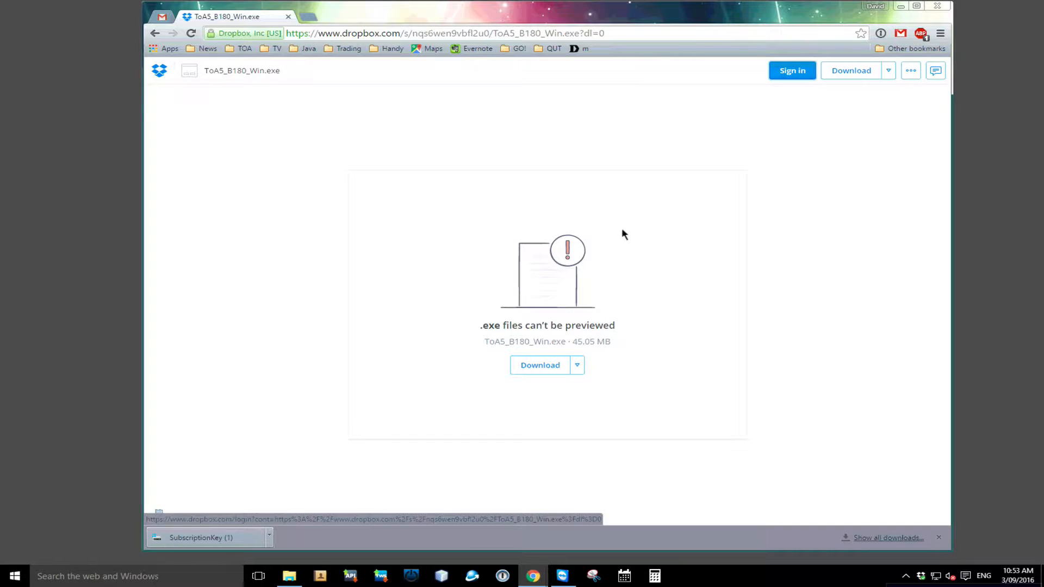
{"action": "left_click", "coordinate": [887, 71]}
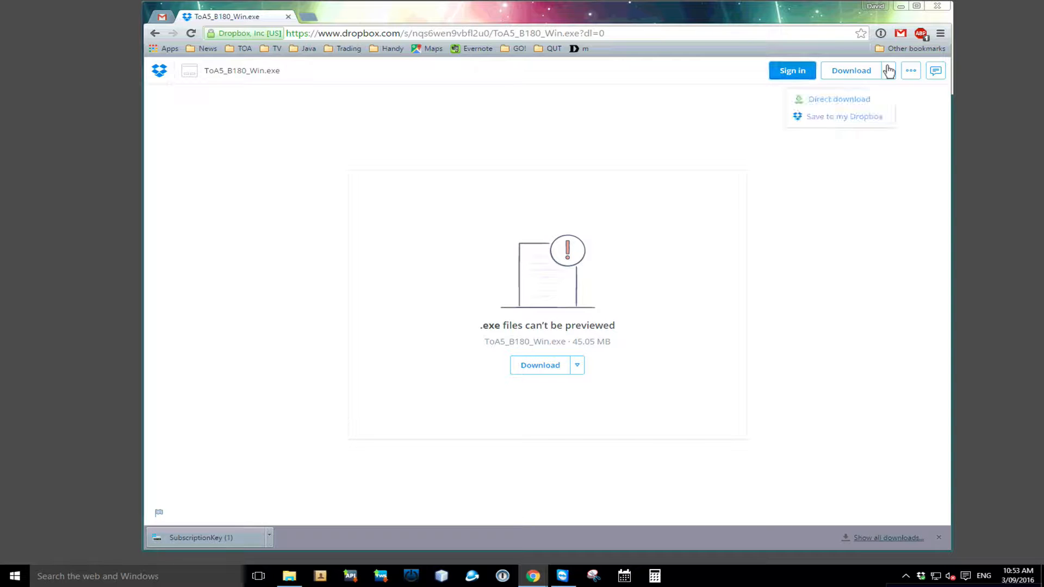
{"action": "left_click", "coordinate": [846, 102]}
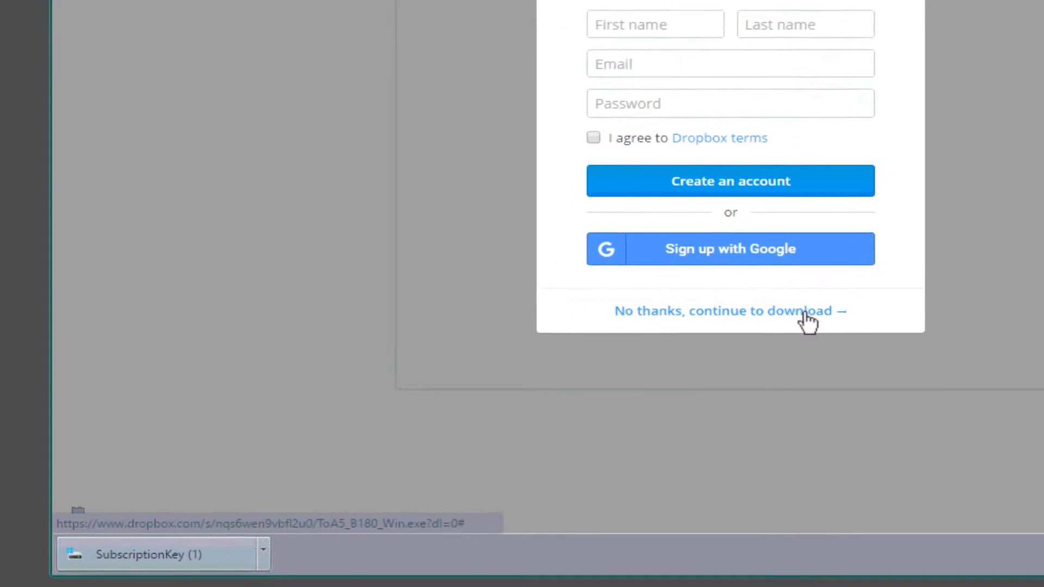
{"action": "left_click", "coordinate": [807, 313]}
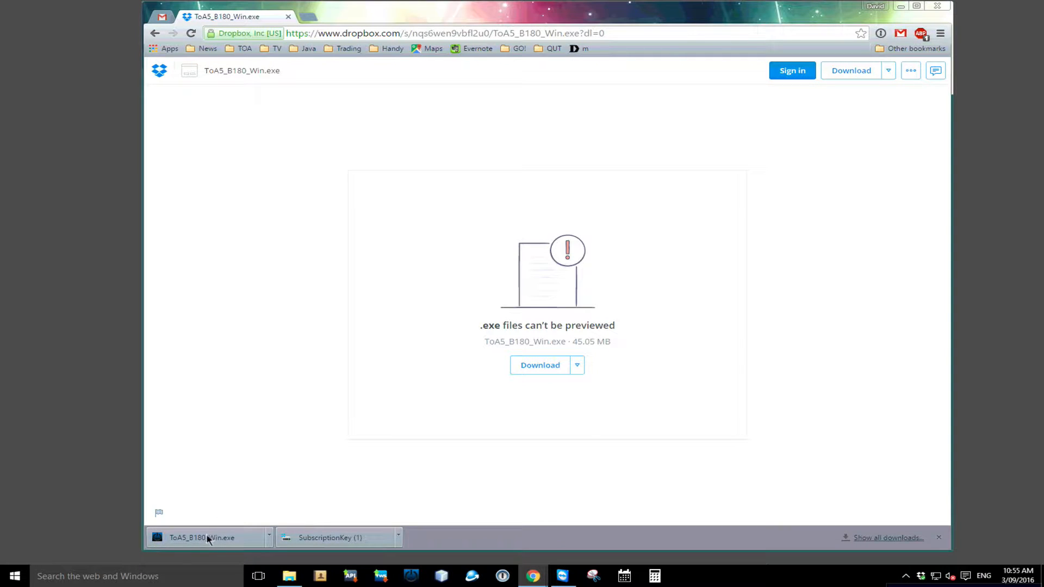
- Run the downloaded installer, allow it past SmartScreen and User Account Control, install ToA5 and launch it from the desktop shortcut
{"action": "left_click", "coordinate": [207, 538]}
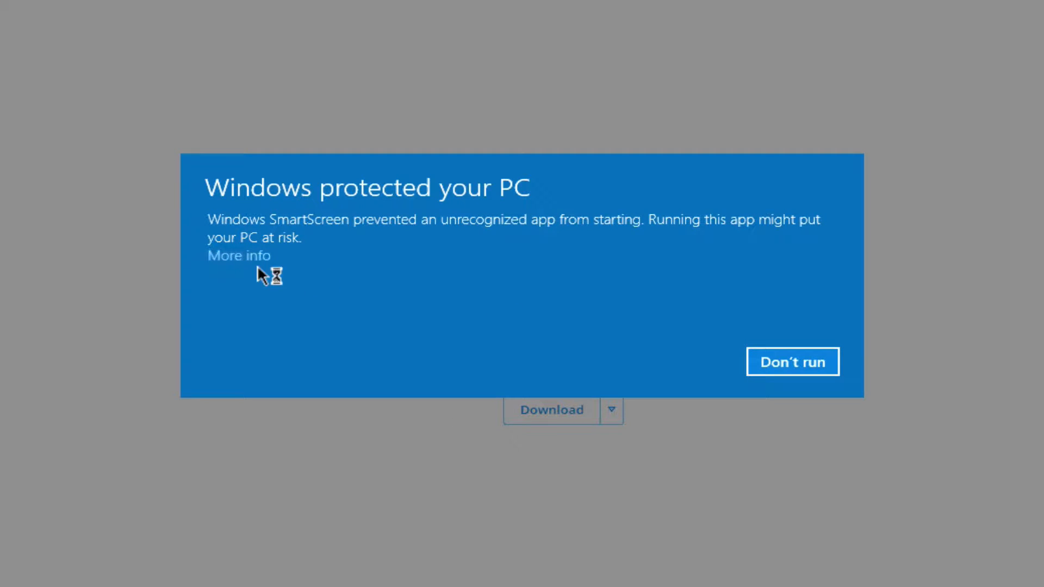
{"action": "left_click", "coordinate": [241, 256]}
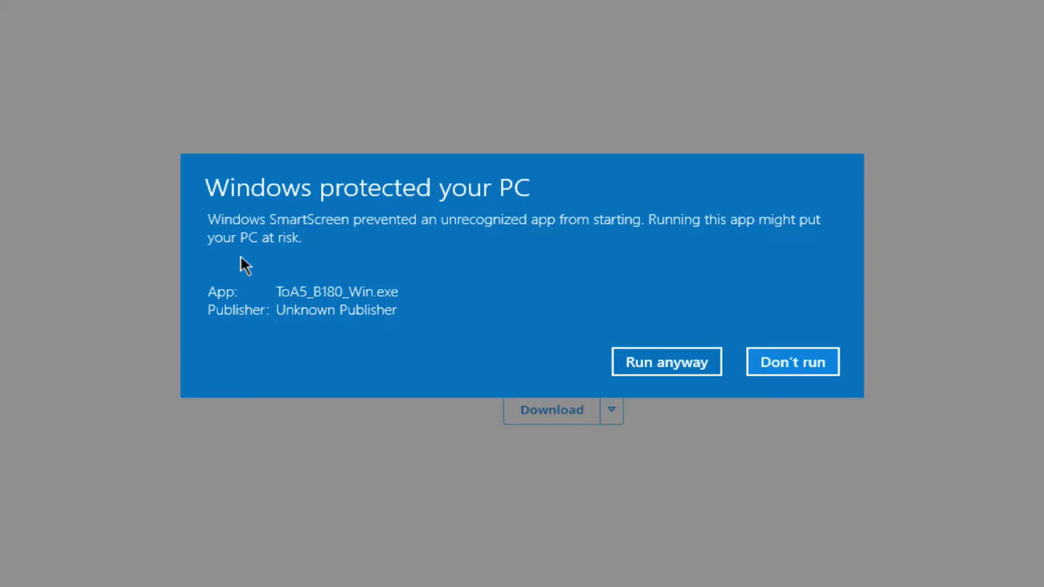
{"action": "left_click", "coordinate": [663, 363]}
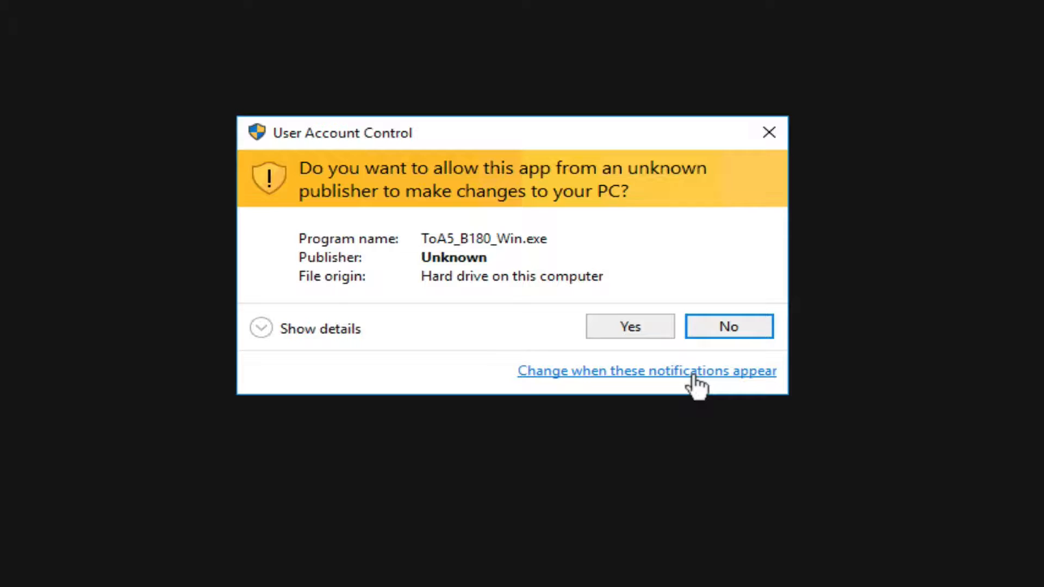
{"action": "left_click", "coordinate": [628, 325]}
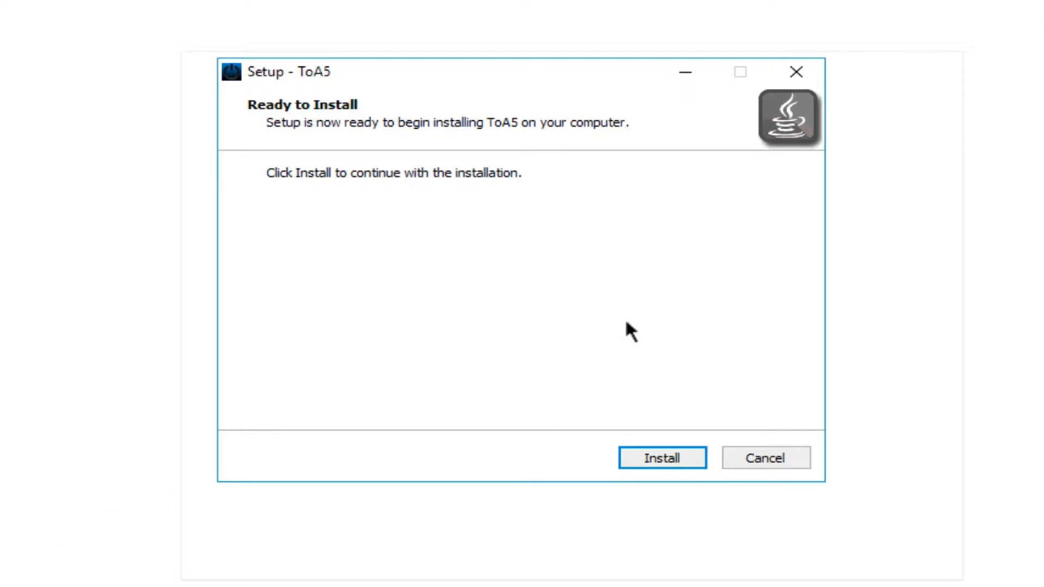
{"action": "left_click", "coordinate": [655, 461]}
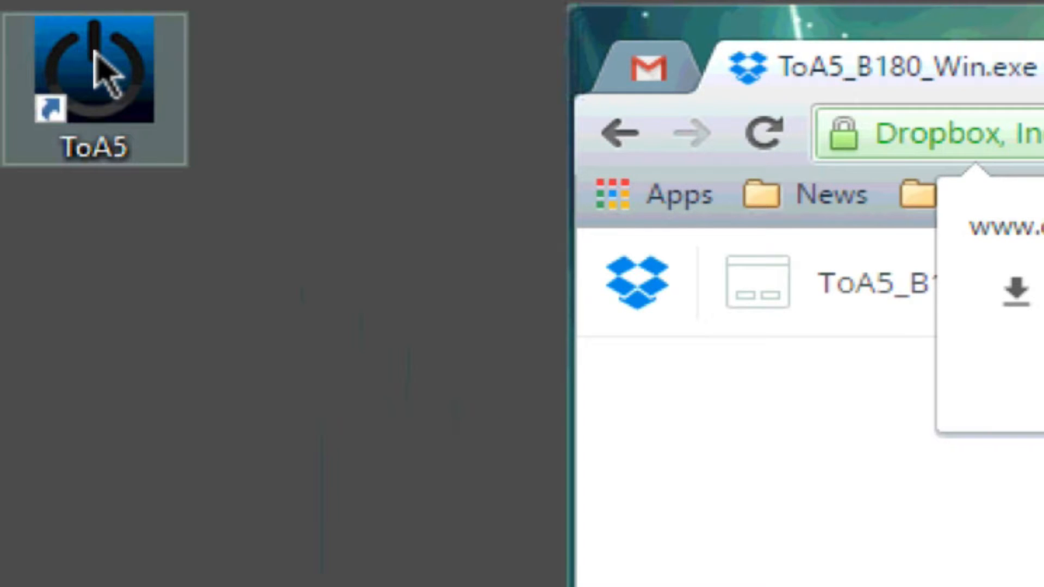
{"action": "double_click", "coordinate": [94, 50]}
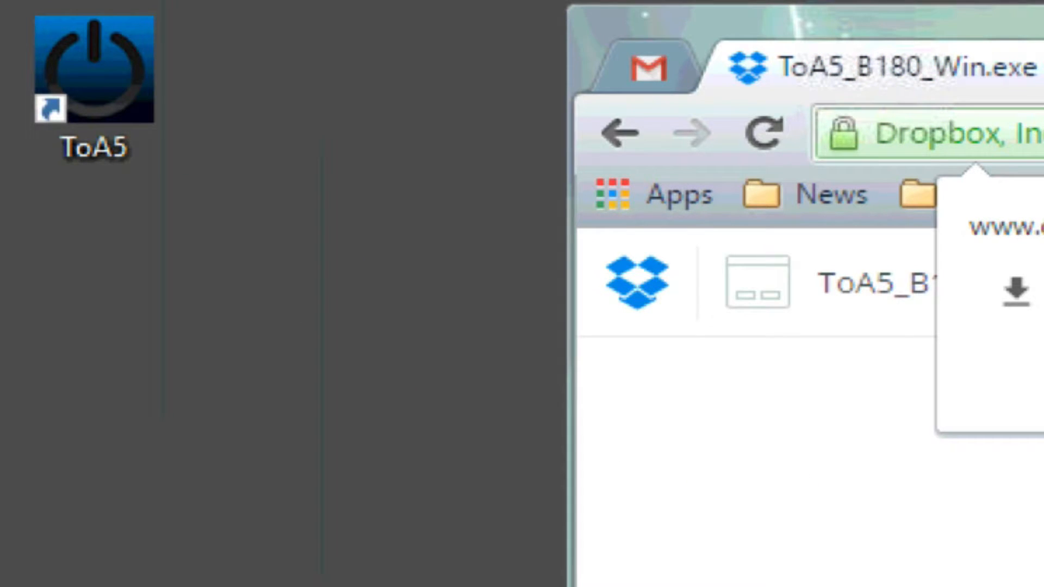
{"action": "left_click_drag", "start_coordinate": [94, 69], "coordinate": [723, 552]}
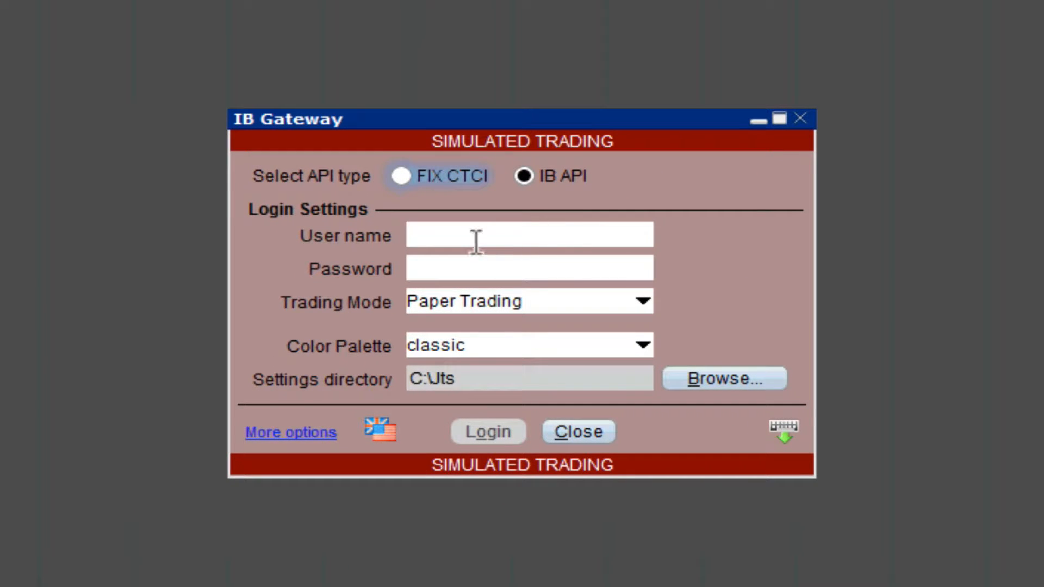
- Log in to IB Gateway with the account user name and password, then accept the paper trading warning
{"action": "left_click", "coordinate": [476, 239]}
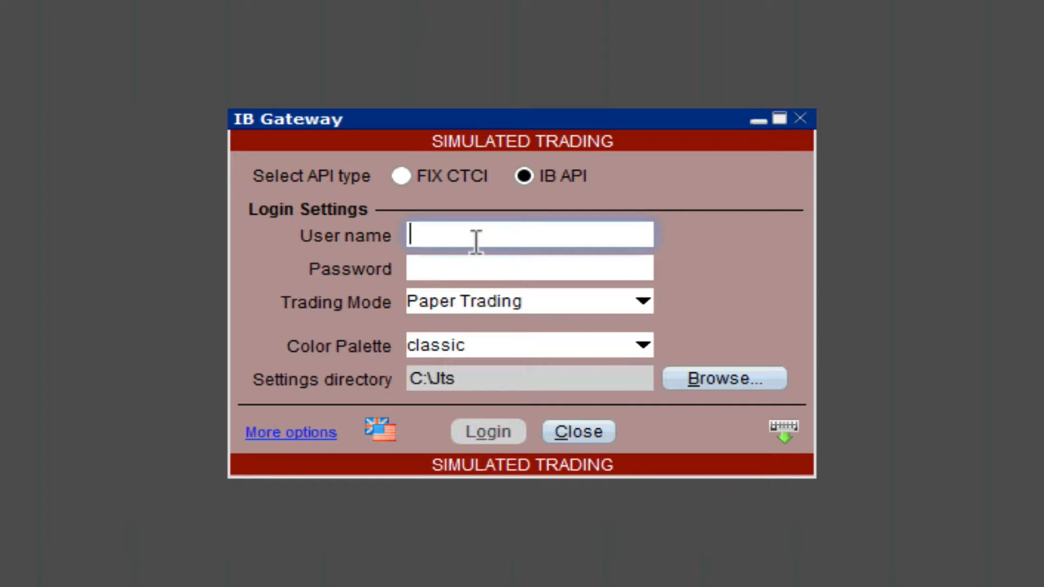
{"action": "type", "text": "??????"}
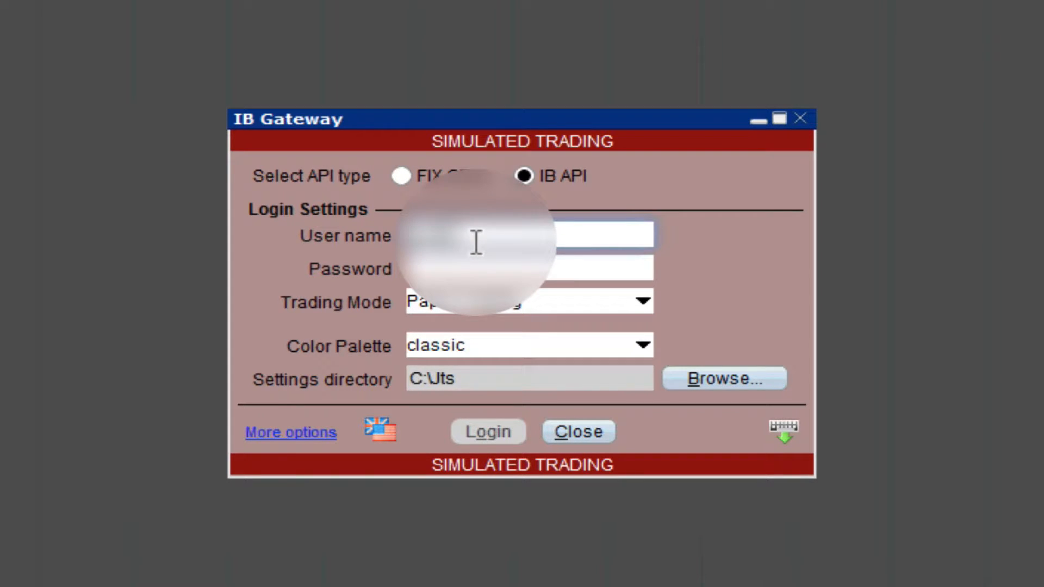
{"action": "type", "text": "????"}
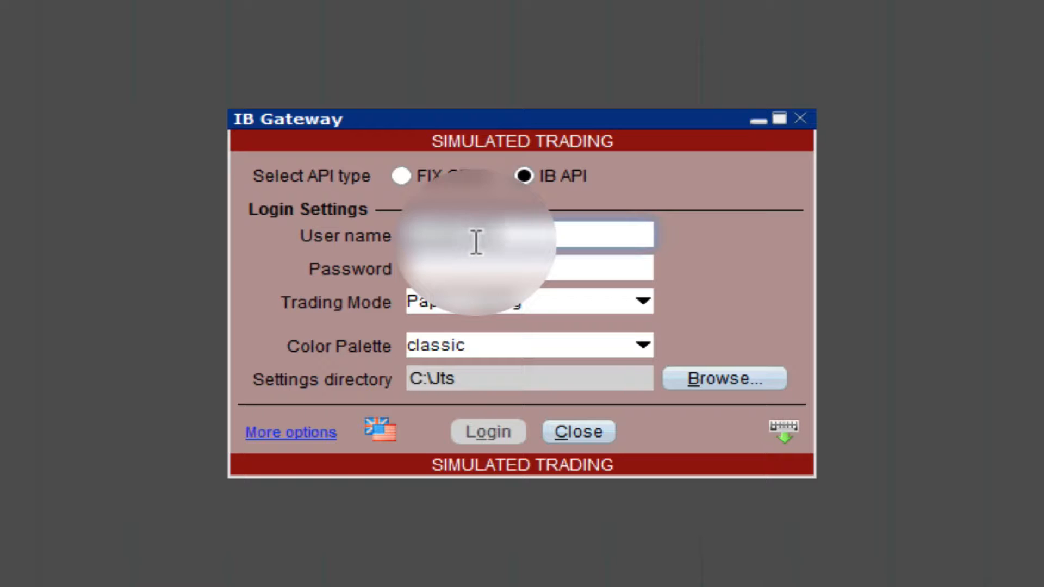
{"action": "key", "text": "Tab"}
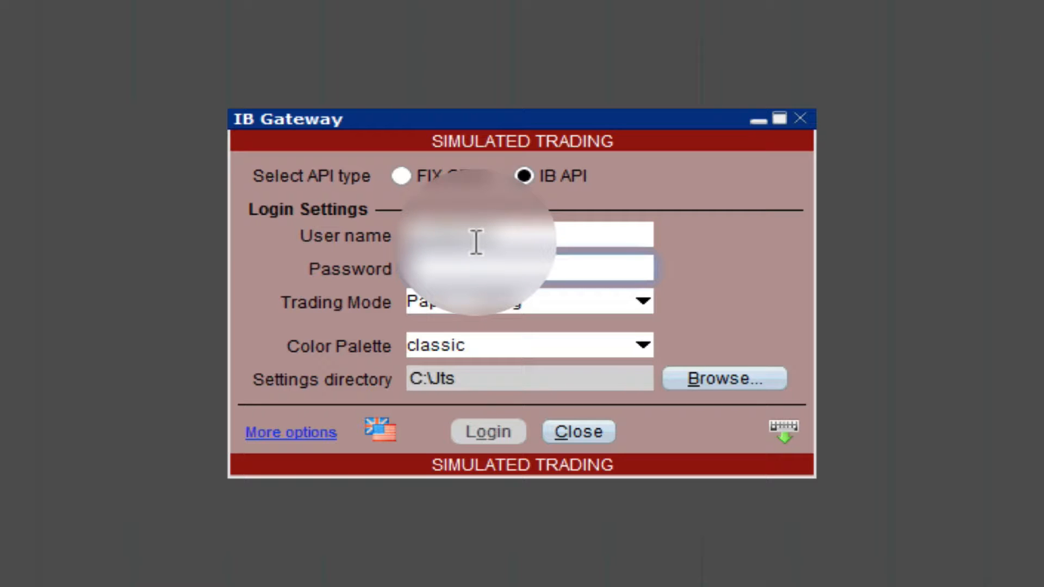
{"action": "type", "text": "????"}
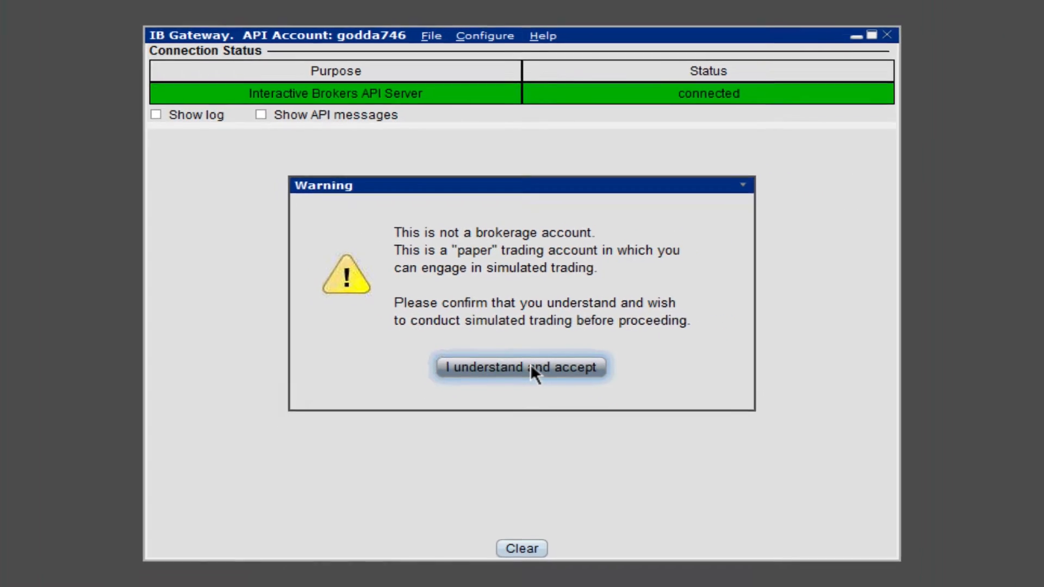
{"action": "left_click", "coordinate": [538, 394]}
- Review the API Settings and Precautions pages in the gateway's configuration
{"action": "left_click", "coordinate": [484, 44]}
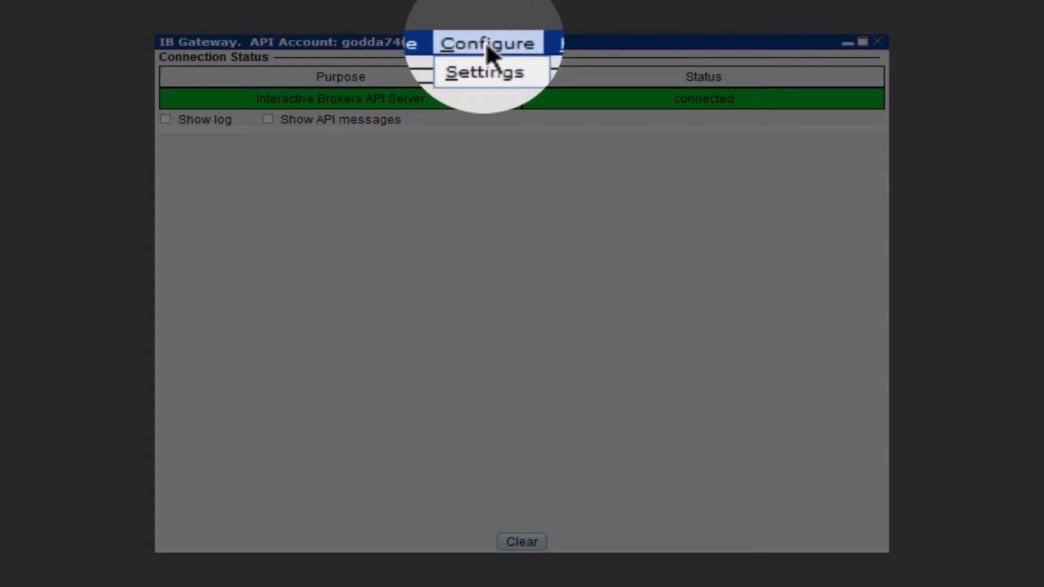
{"action": "left_click", "coordinate": [484, 68]}
{"action": "left_click", "coordinate": [234, 108]}
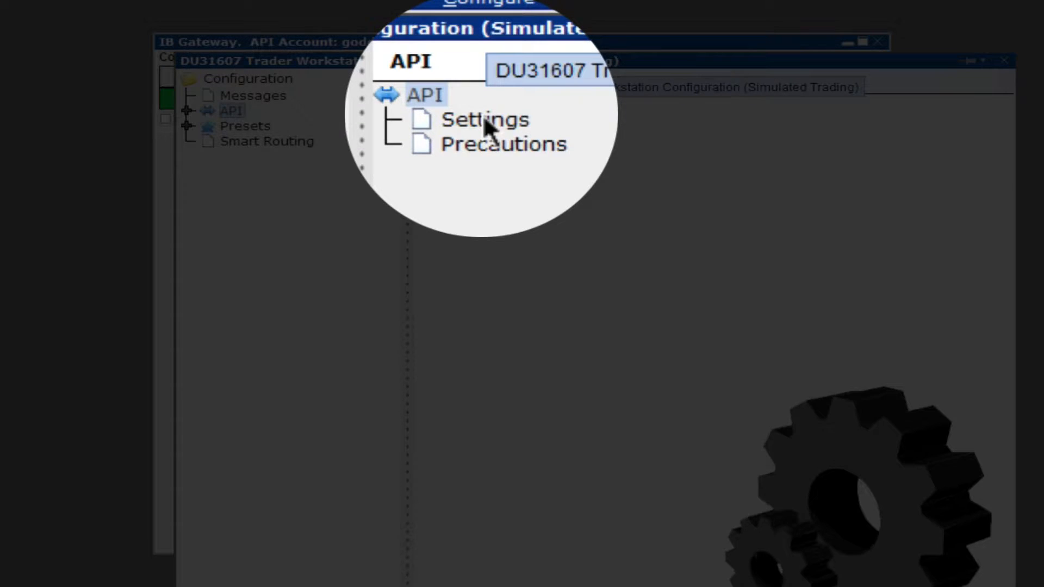
{"action": "left_click", "coordinate": [482, 117]}
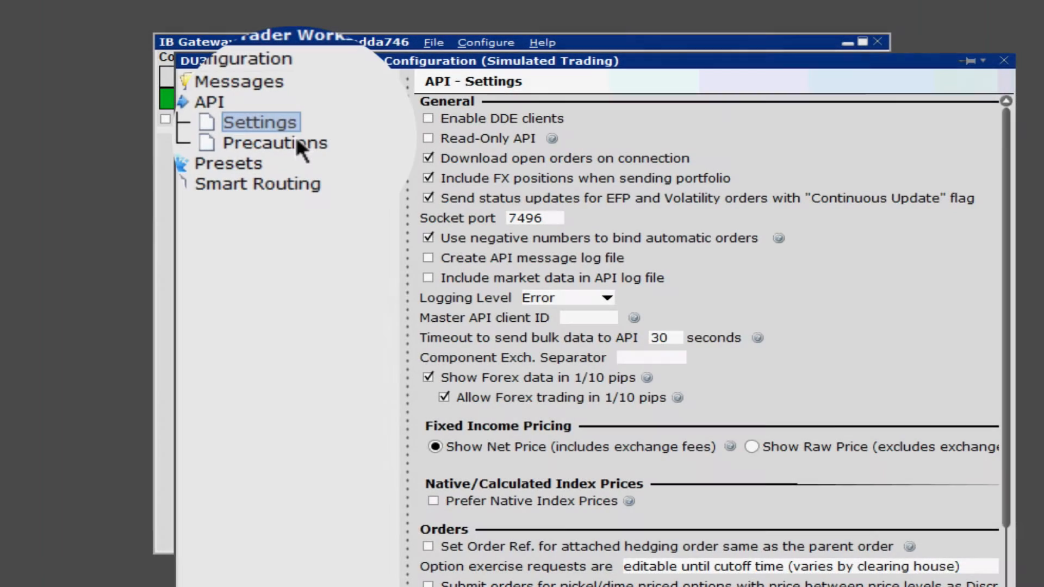
{"action": "left_click", "coordinate": [295, 139]}
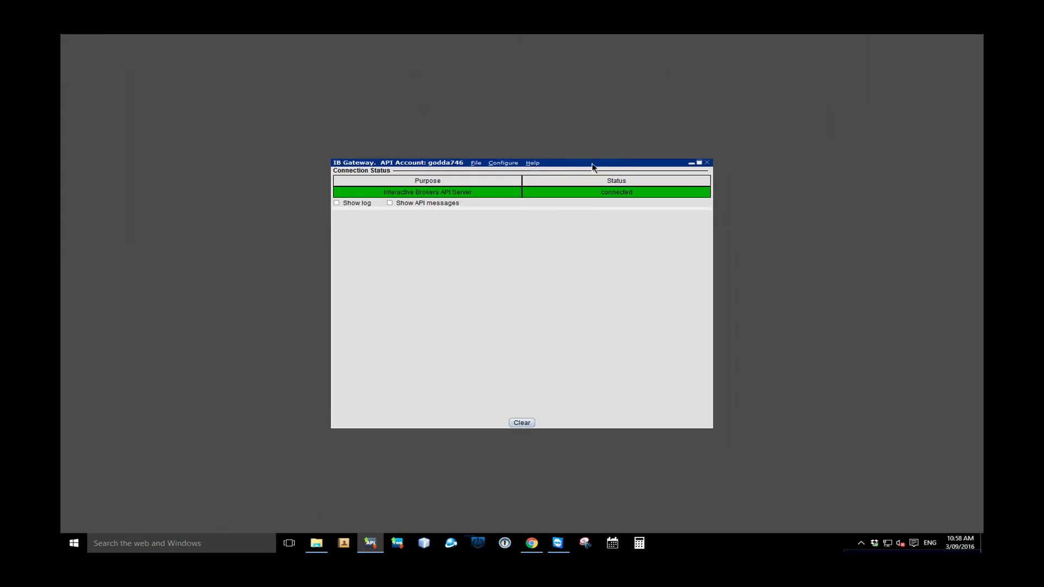
- Start TradeOnAUTO from the taskbar and acknowledge the paper trading account notice
{"action": "left_click_drag", "start_coordinate": [662, 50], "coordinate": [191, 35]}
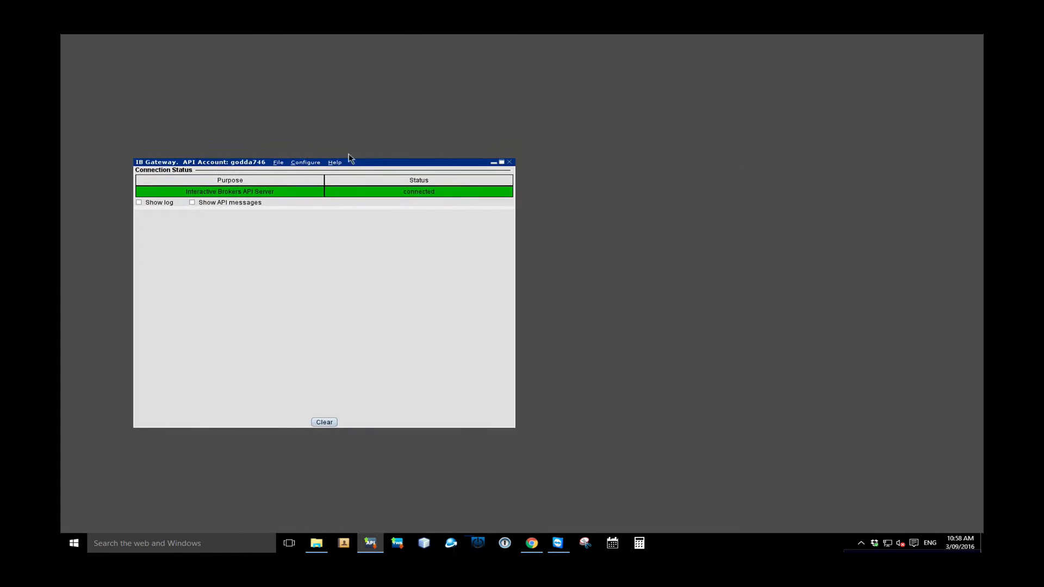
{"action": "left_click_drag", "start_coordinate": [348, 158], "coordinate": [320, 150]}
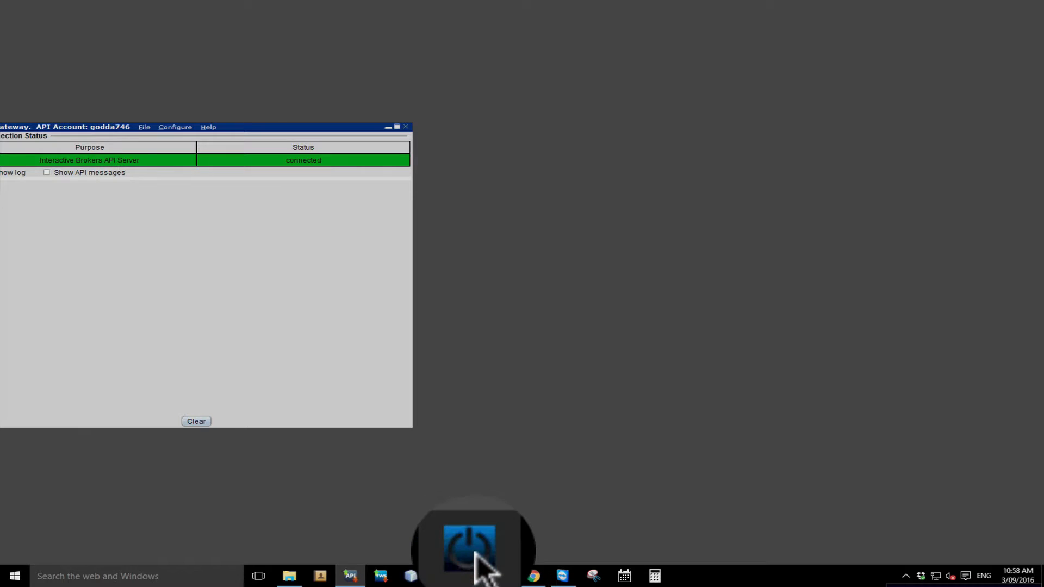
{"action": "left_click", "coordinate": [474, 577]}
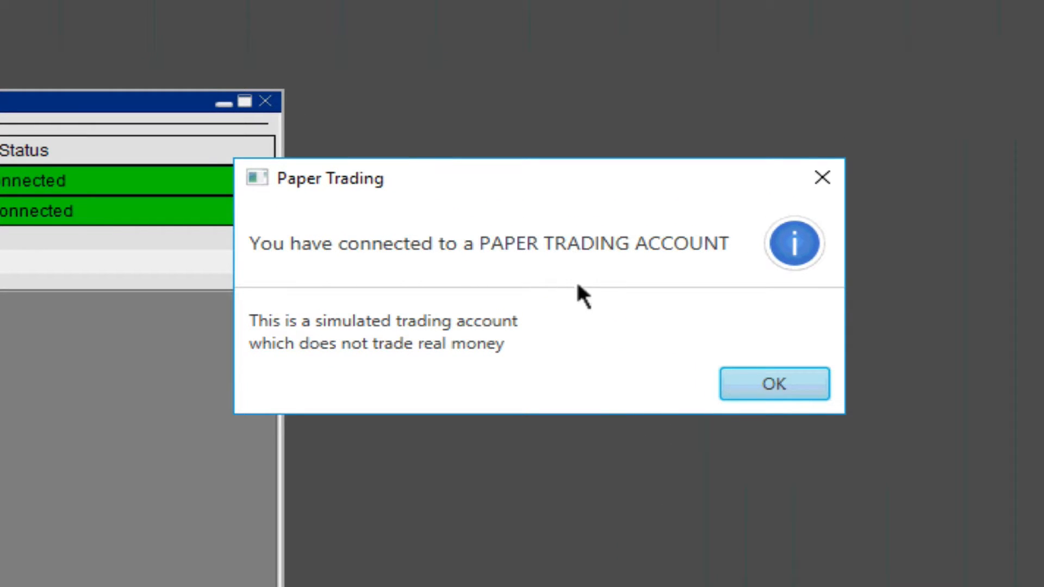
{"action": "left_click", "coordinate": [780, 377]}
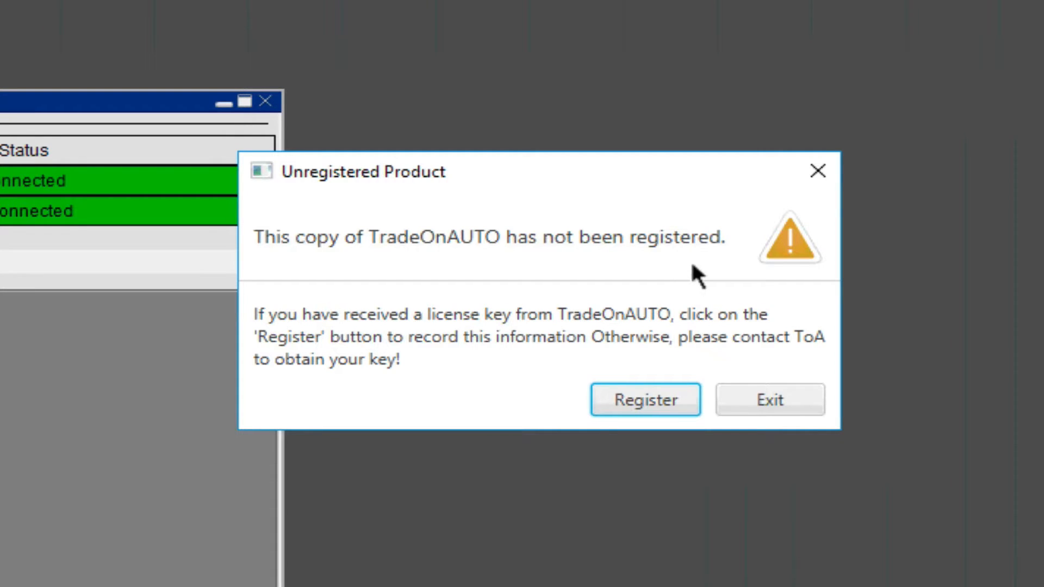
- Register the product licence by opening the SubscriptionKey file from Downloads and confirm the registration
{"action": "left_click", "coordinate": [651, 395]}
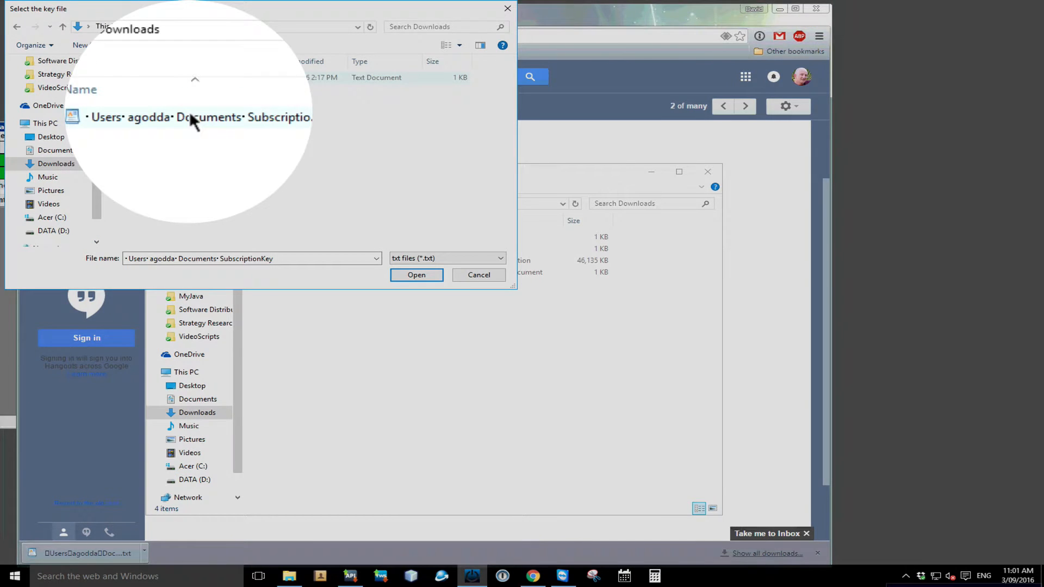
{"action": "left_click", "coordinate": [343, 141]}
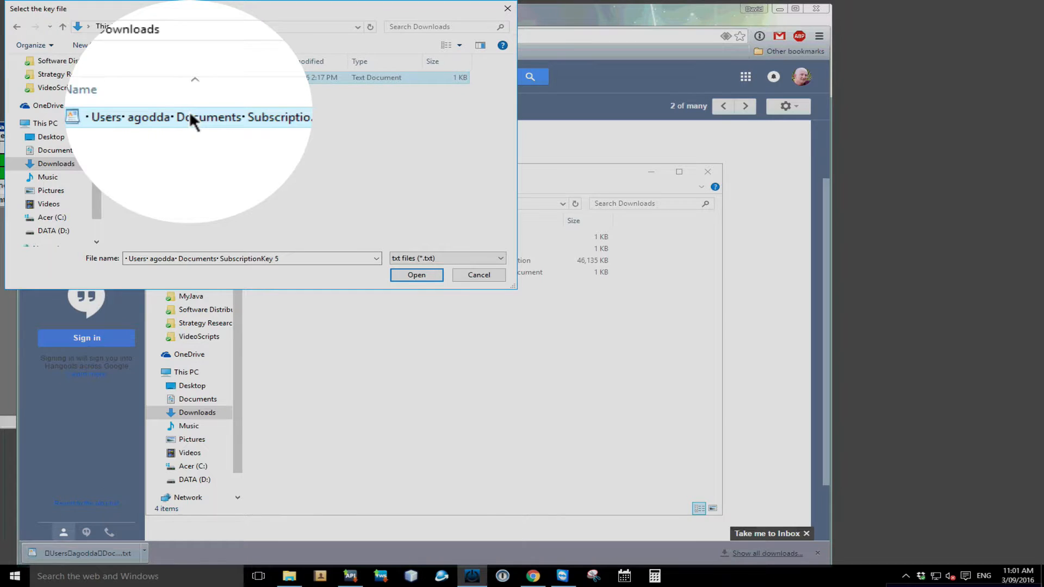
{"action": "left_click", "coordinate": [417, 273]}
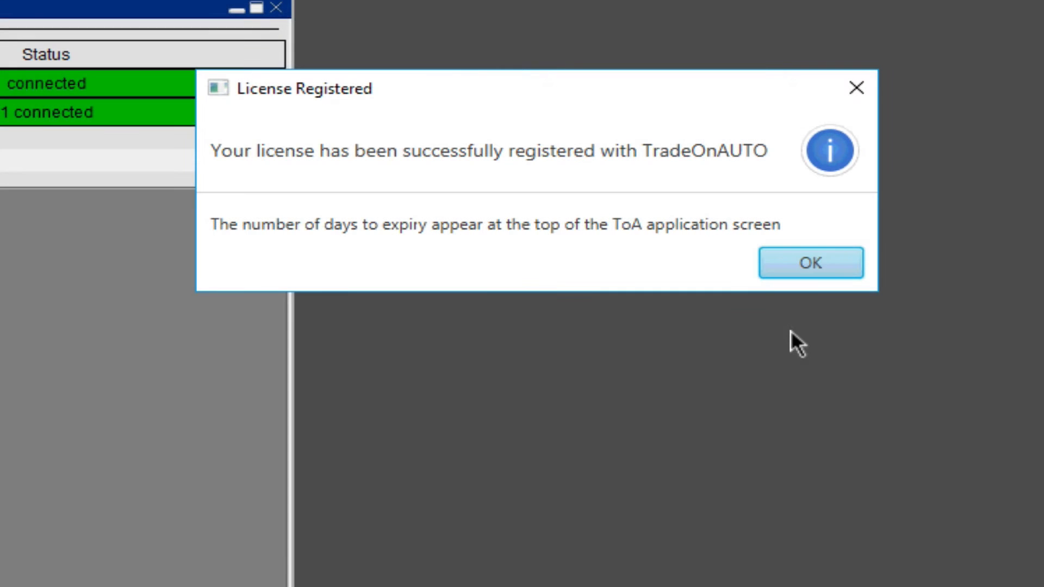
{"action": "left_click", "coordinate": [809, 263]}
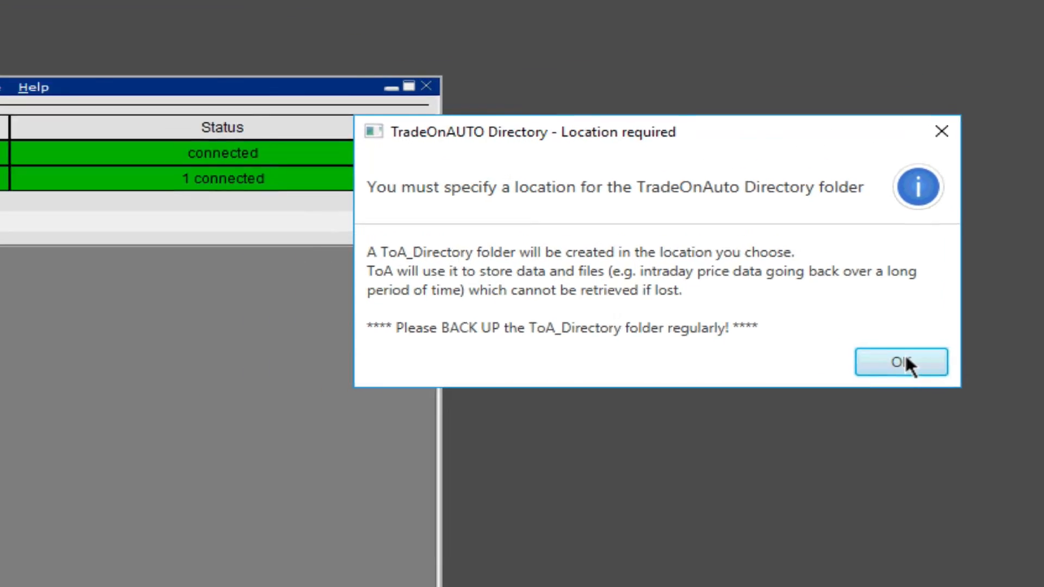
- Choose the Desktop as the location for the TradeOnAUTO ToA_Directory folder
{"action": "left_click", "coordinate": [812, 319]}
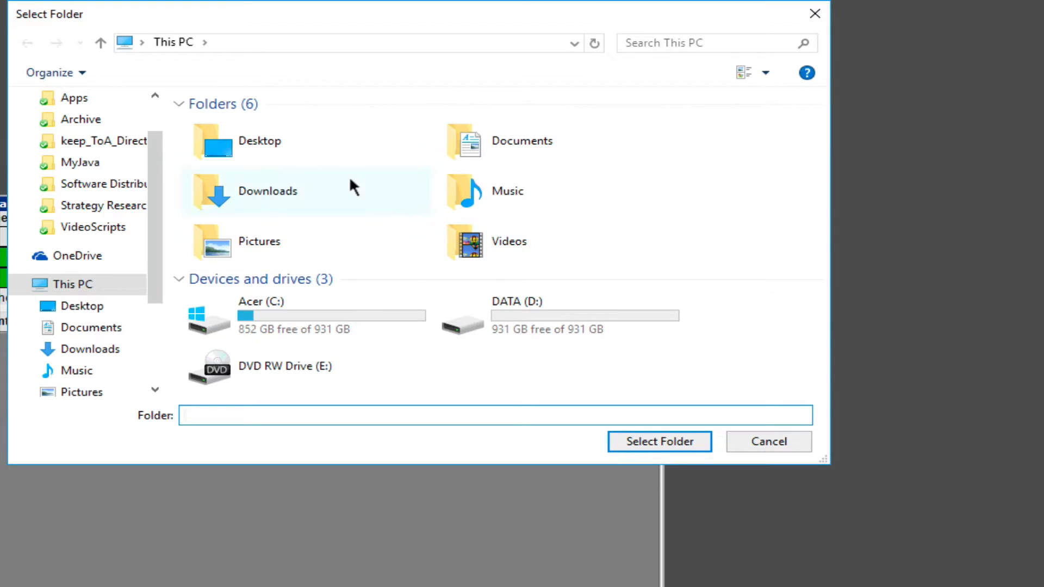
{"action": "left_click", "coordinate": [224, 152]}
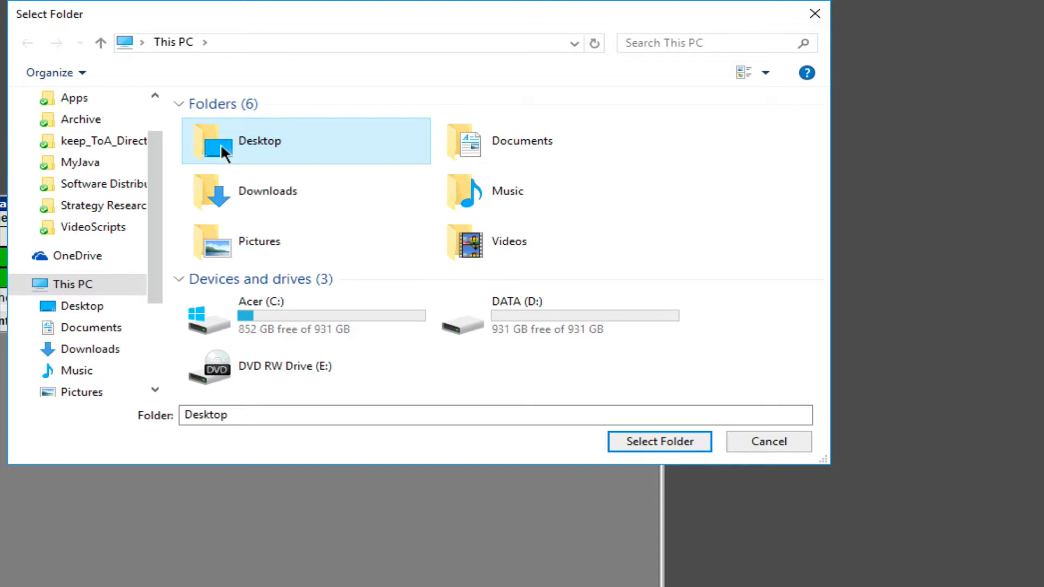
{"action": "left_click", "coordinate": [672, 440]}
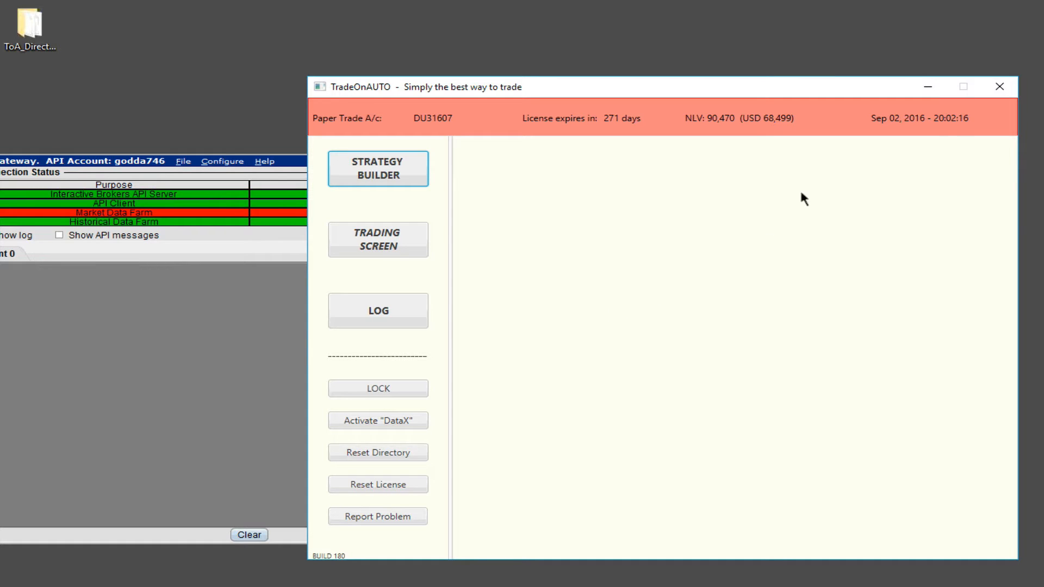
- Close the TradeOnAUTO window and acknowledge the paper trading account notice
{"action": "left_click", "coordinate": [999, 86]}
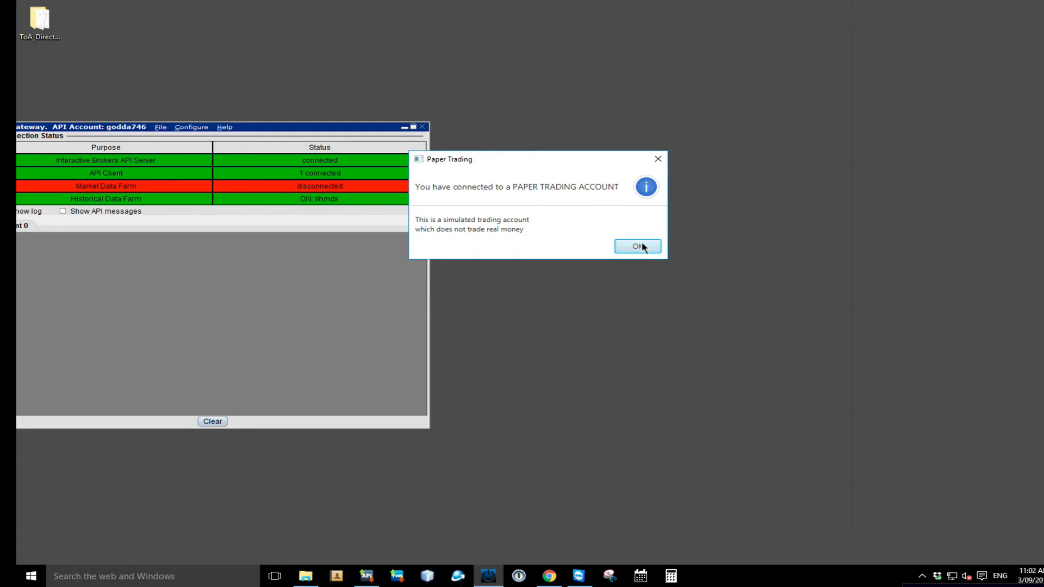
{"action": "left_click", "coordinate": [639, 246]}
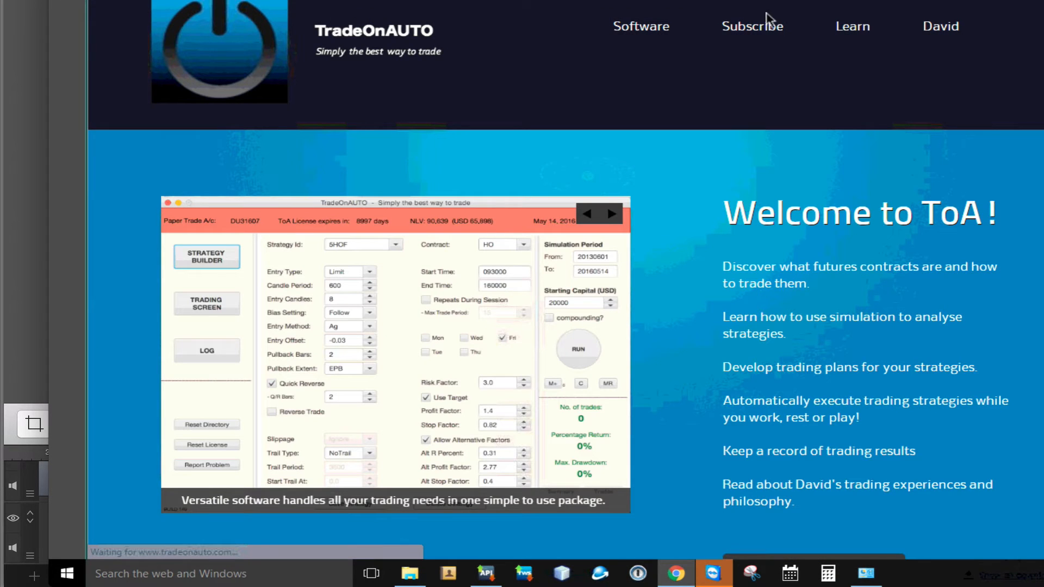
- Download the manual ToA5 (Windows or Mac) package from the TradeOnAUTO website, continuing past the Dropbox sign-up offer
{"action": "mouse_move", "coordinate": [646, 34]}
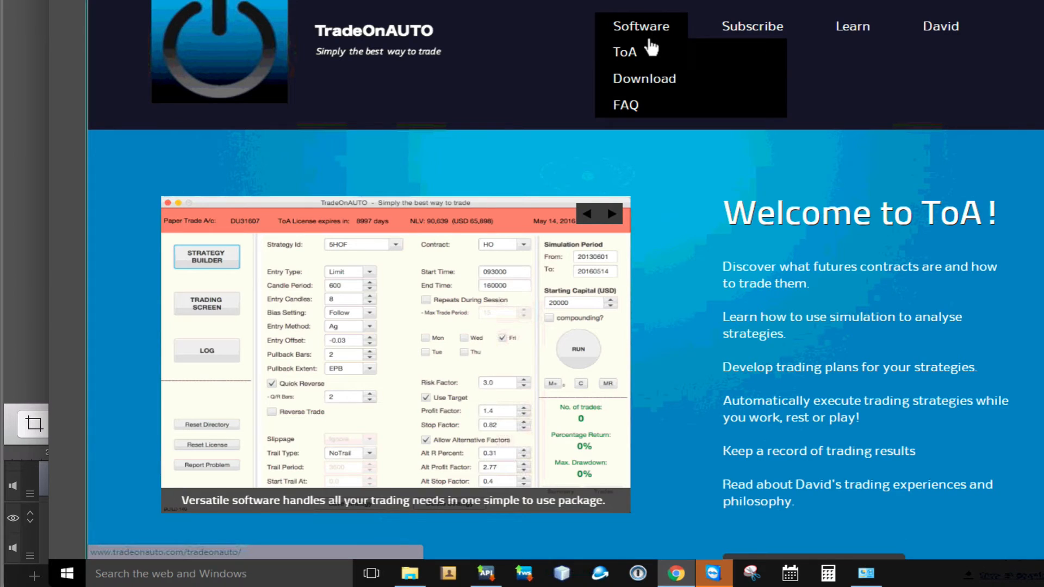
{"action": "left_click", "coordinate": [643, 81]}
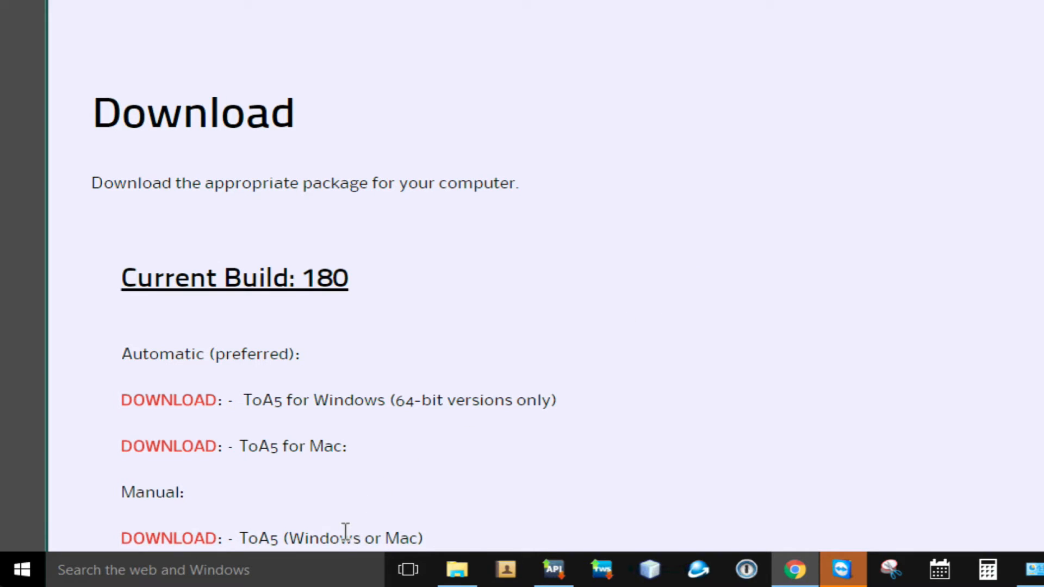
{"action": "left_click", "coordinate": [165, 534]}
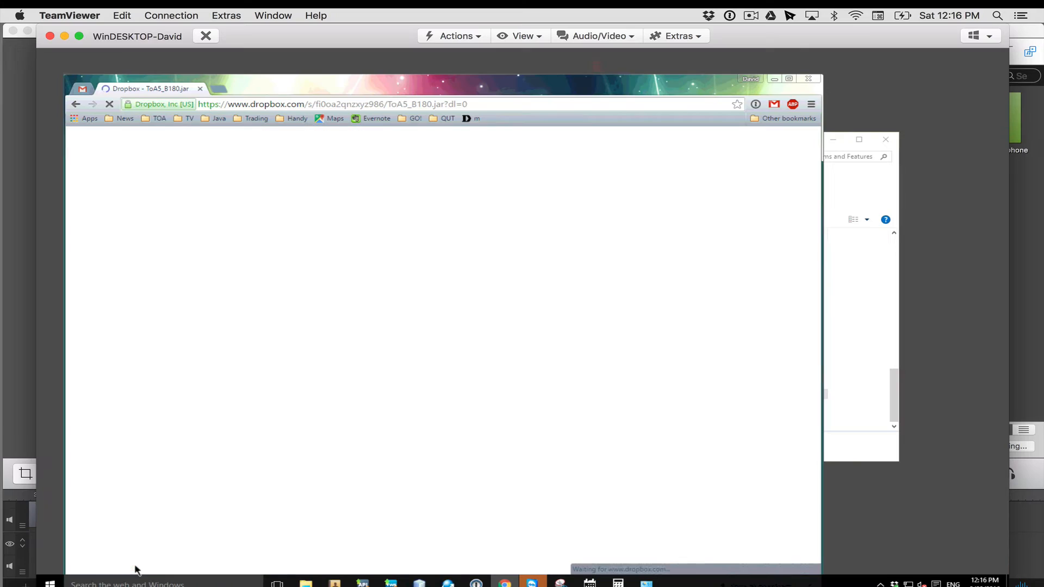
{"action": "left_click", "coordinate": [762, 139]}
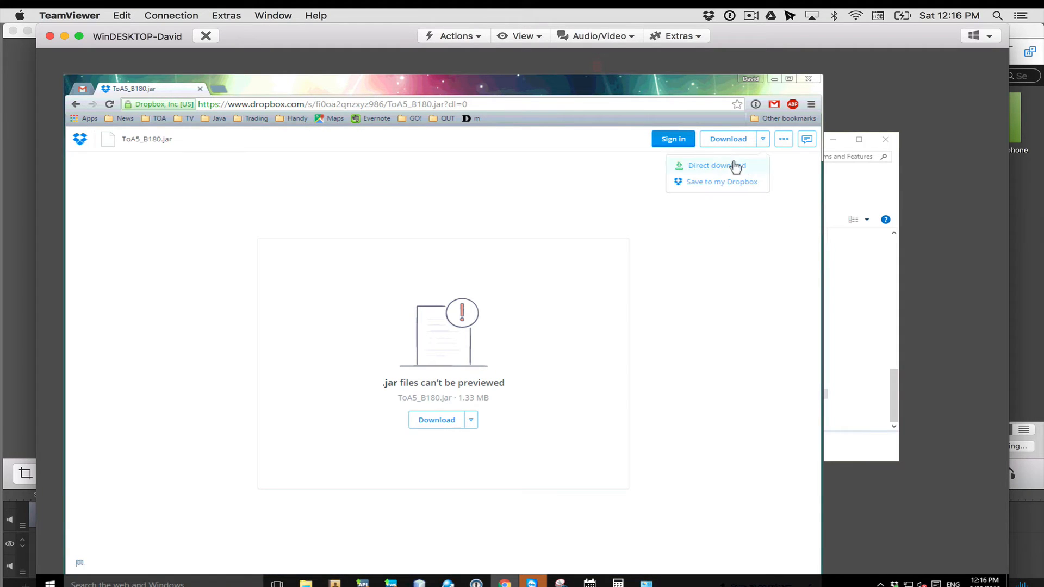
{"action": "left_click", "coordinate": [718, 166]}
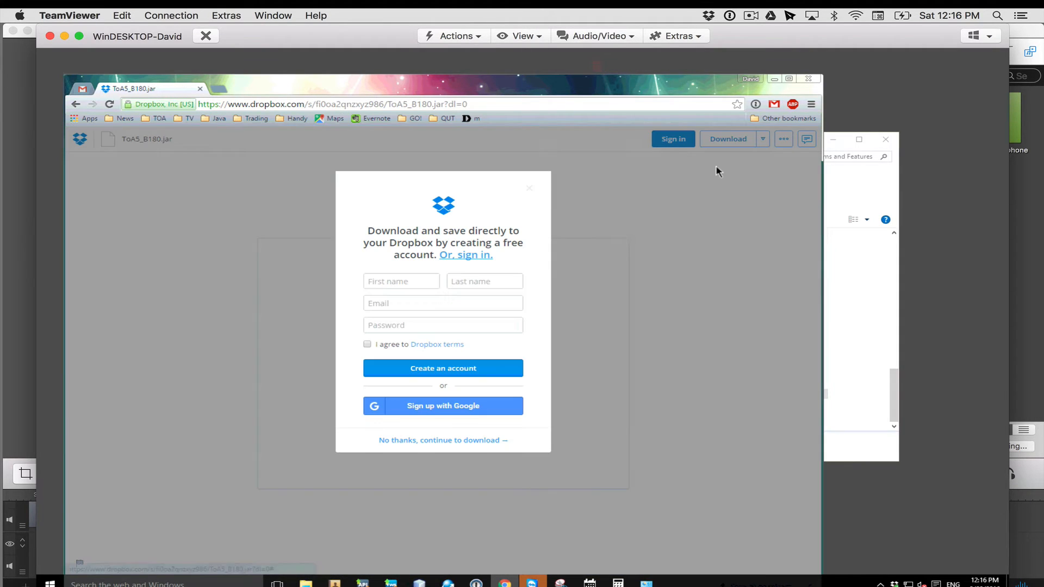
{"action": "left_click", "coordinate": [482, 441]}
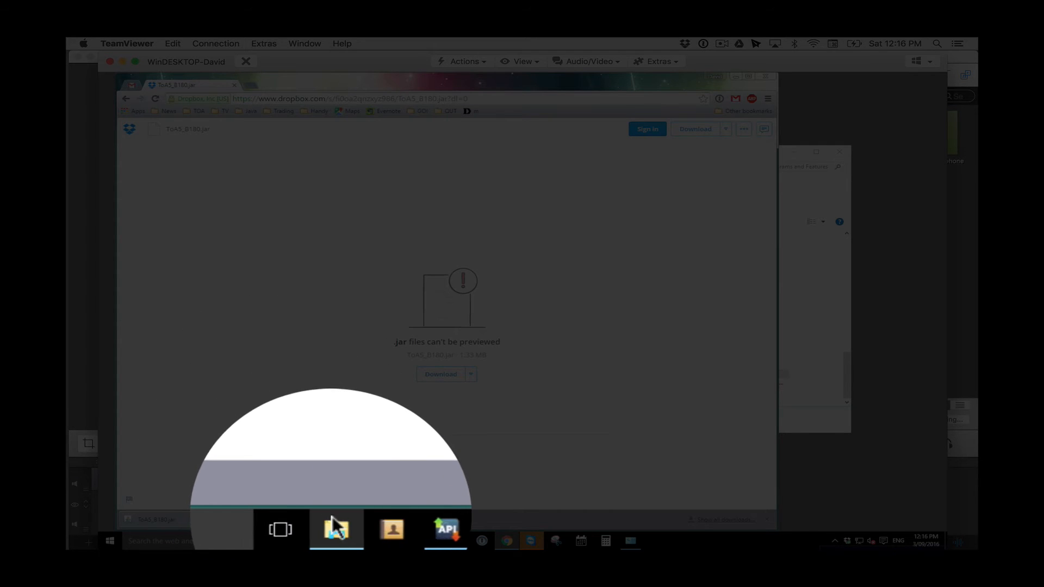
- Move the downloaded ToA5_B180 jar file from Downloads into the OneDrive folder
{"action": "left_click", "coordinate": [335, 540]}
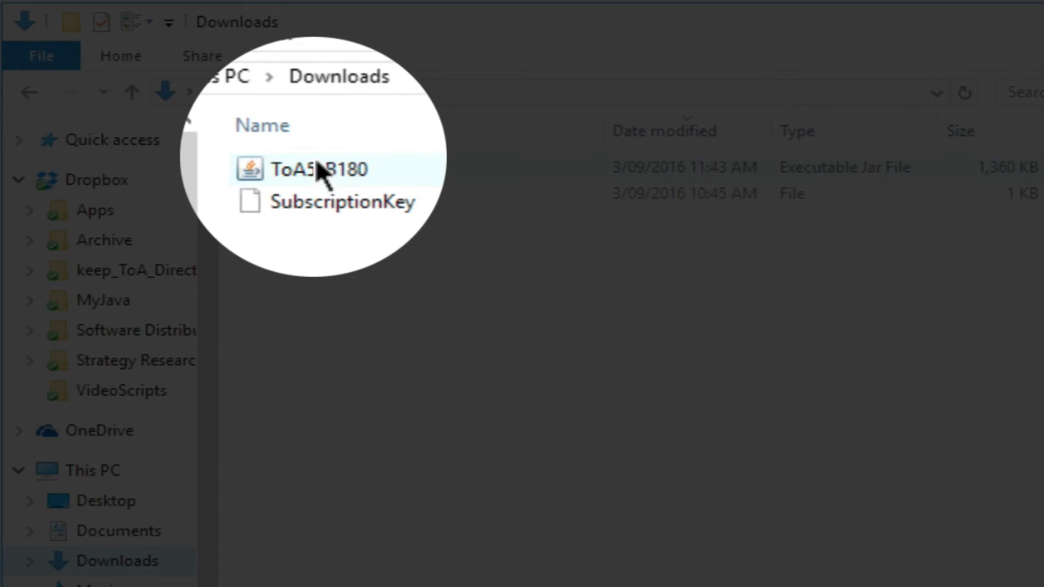
{"action": "left_click_drag", "start_coordinate": [315, 159], "coordinate": [89, 430]}
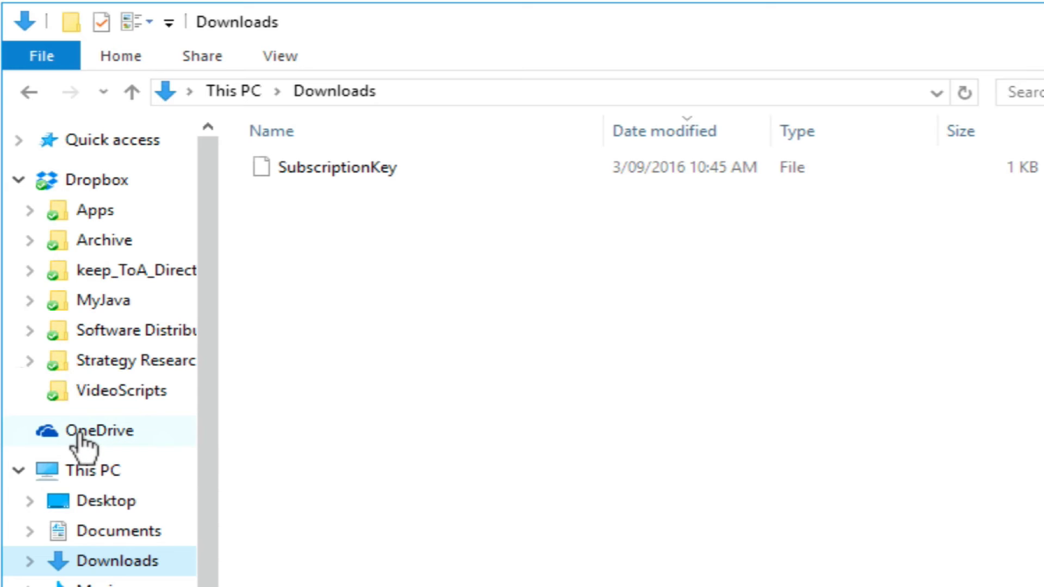
{"action": "left_click", "coordinate": [81, 431]}
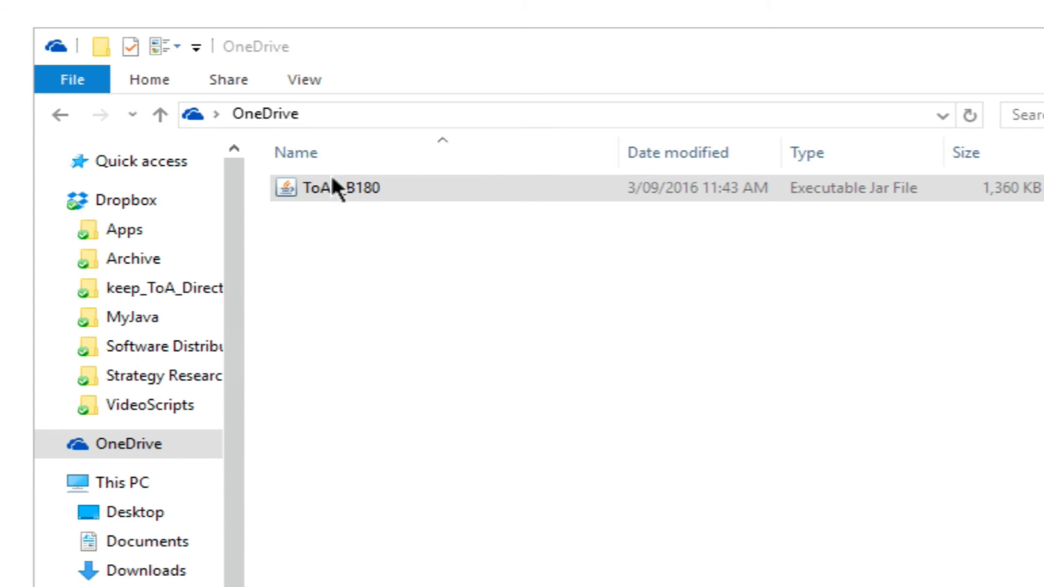
- Send ToA5_B180 to the Desktop as a shortcut and select the new shortcut
{"action": "left_click", "coordinate": [330, 180]}
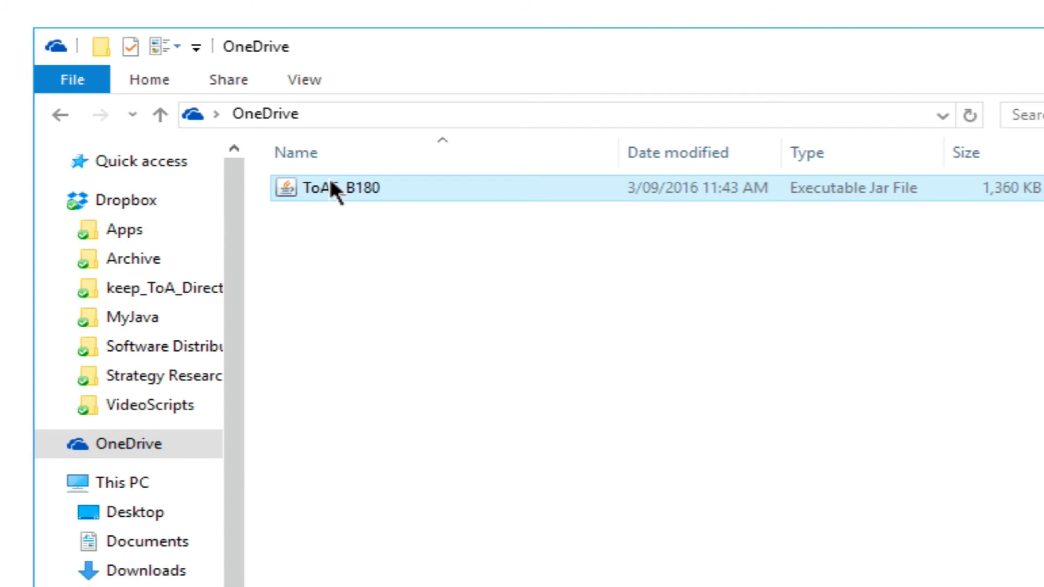
{"action": "right_click", "coordinate": [330, 180]}
{"action": "mouse_move", "coordinate": [670, 349]}
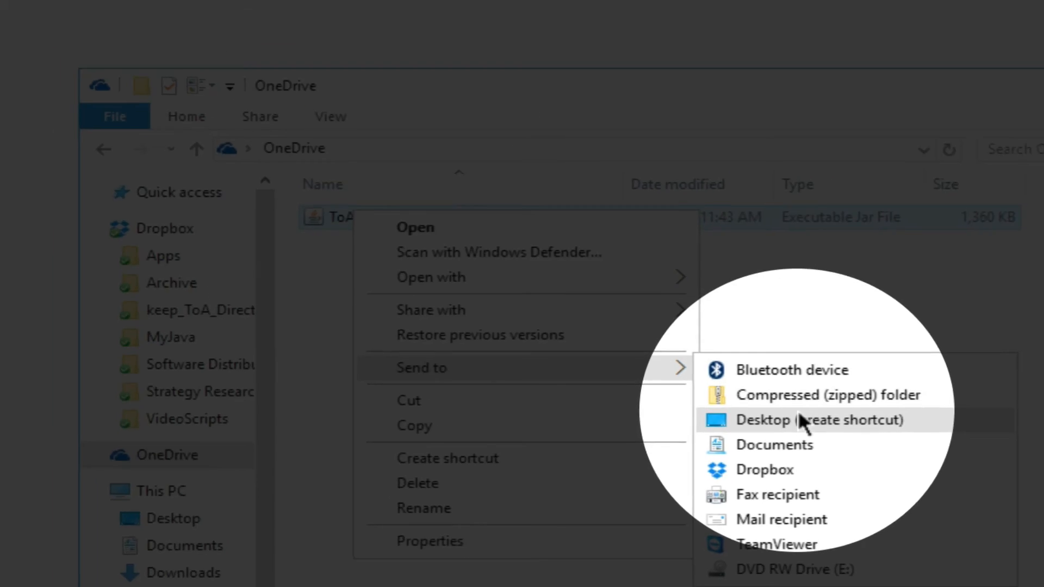
{"action": "left_click", "coordinate": [799, 408]}
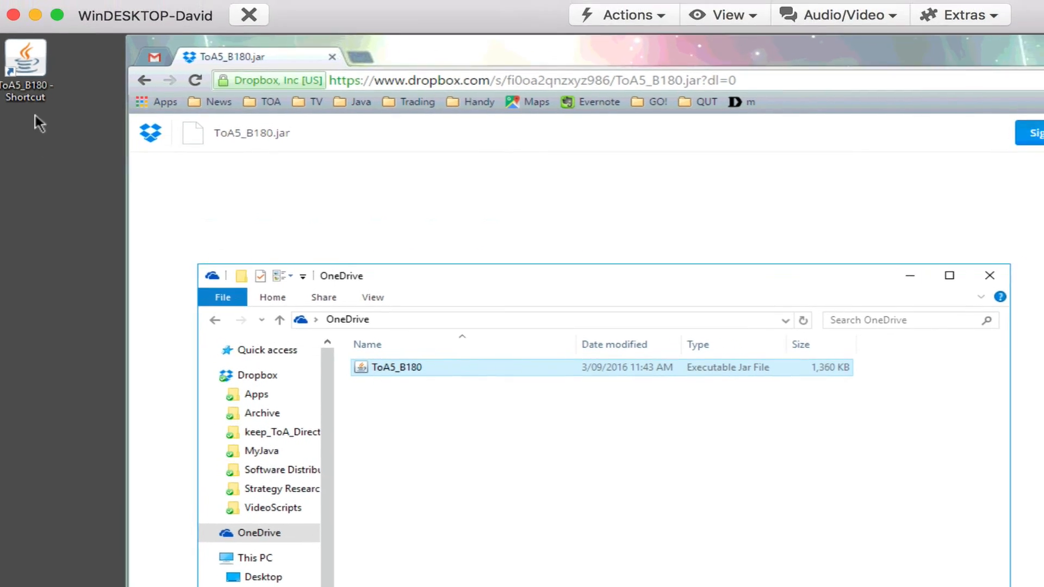
{"action": "left_click", "coordinate": [90, 43]}
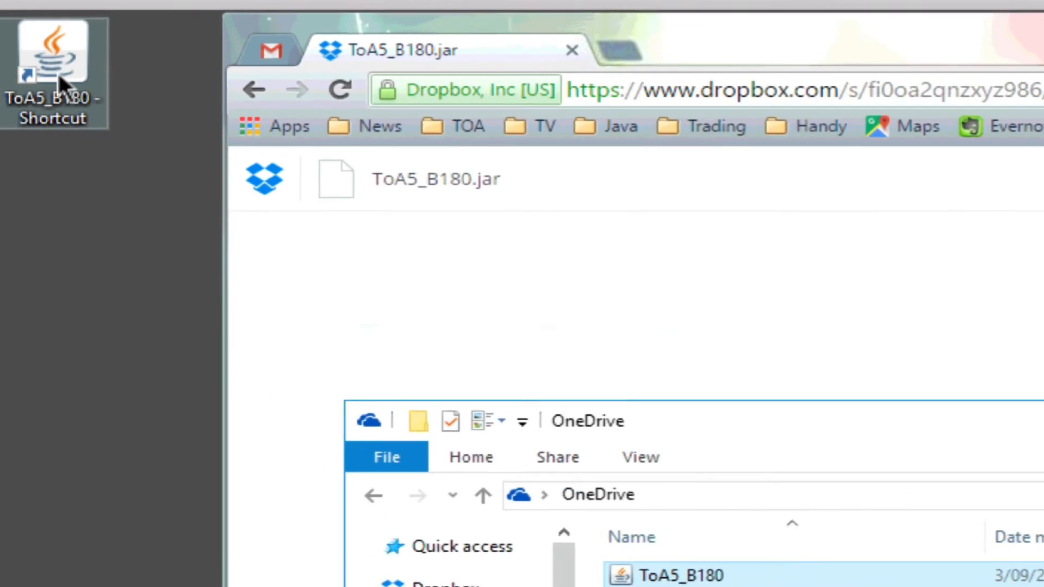